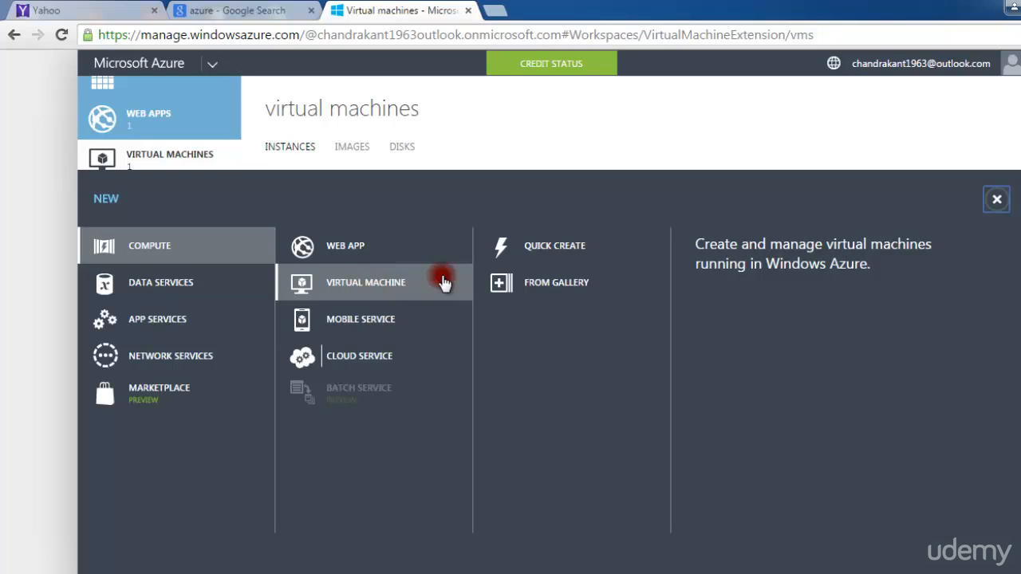
Step: Open the Quick Create form for a new virtual machine
click(549, 257)
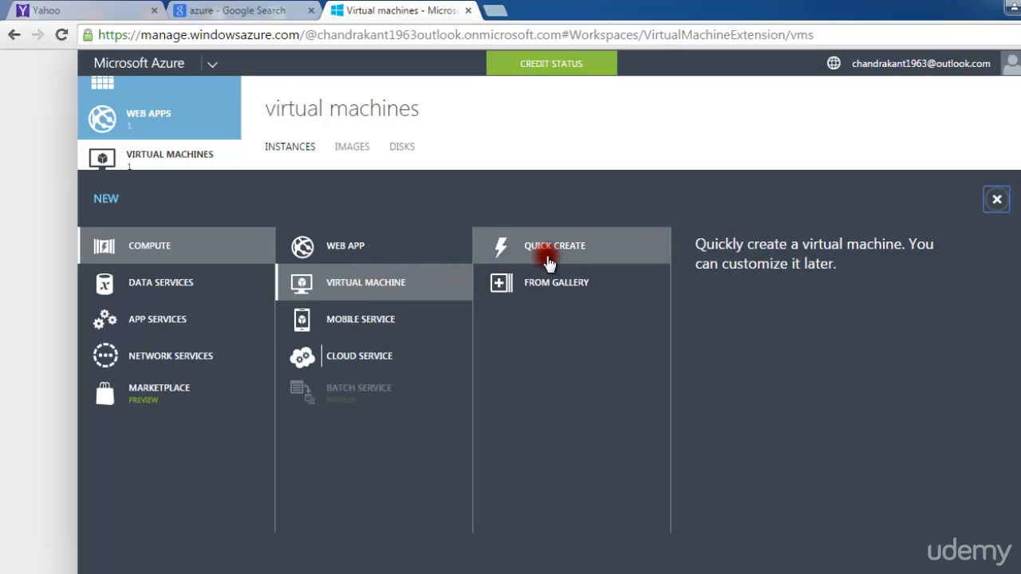
click(469, 282)
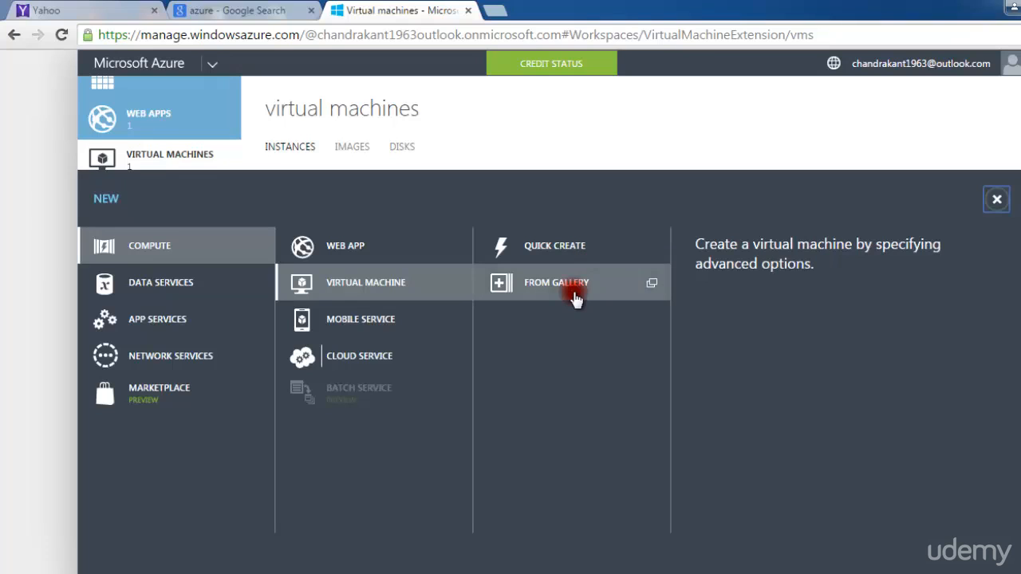
click(585, 250)
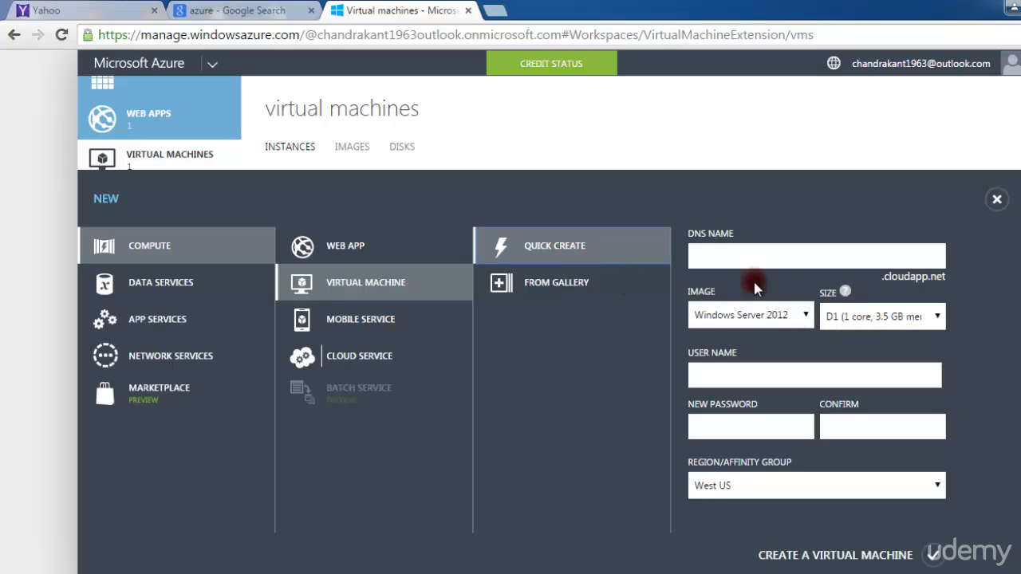
Step: Try Erp and erp1 as the new virtual machine's DNS name, clearing the entry after each attempt
click(734, 255)
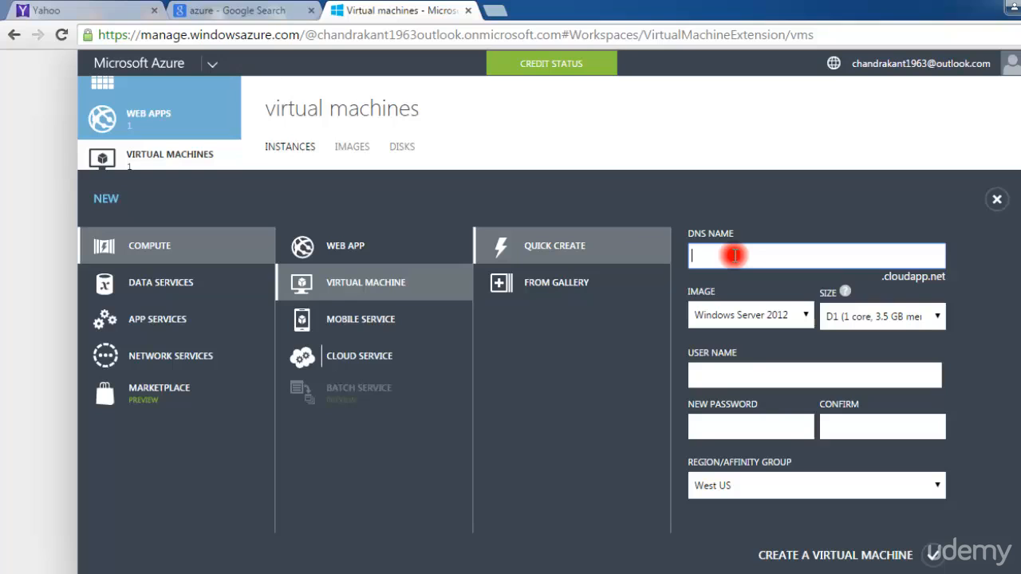
text(e)
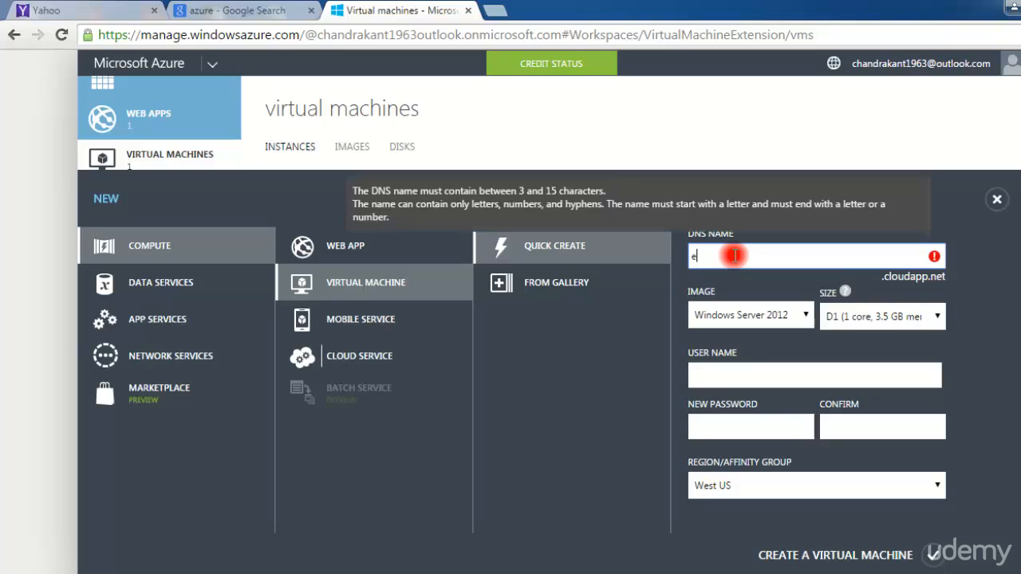
text(r)
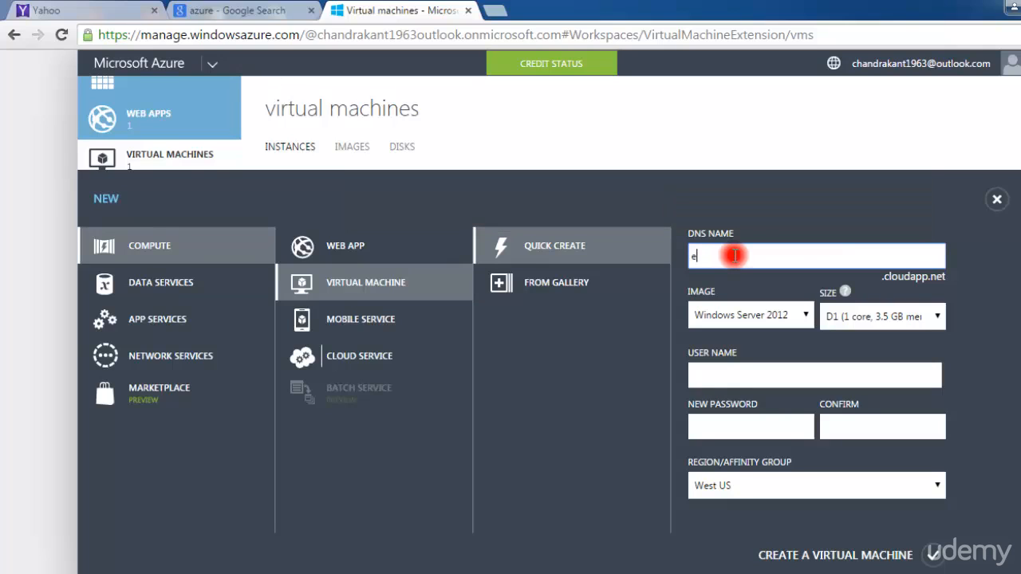
text(p)
key(BackSpace)
key(BackSpace)
key(BackSpace)
text(Erp)
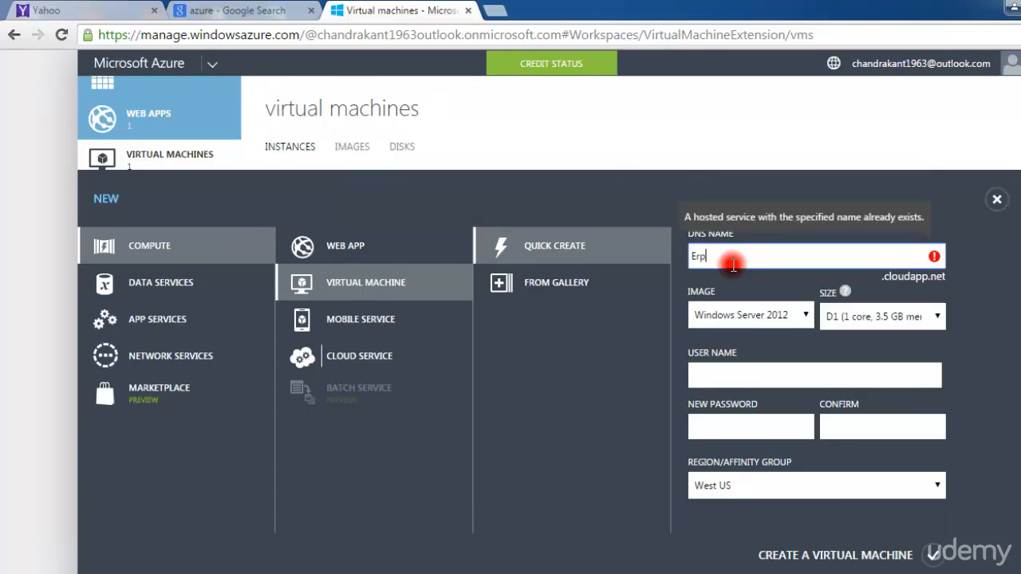
key(BackSpace)
key(BackSpace)
key(BackSpace)
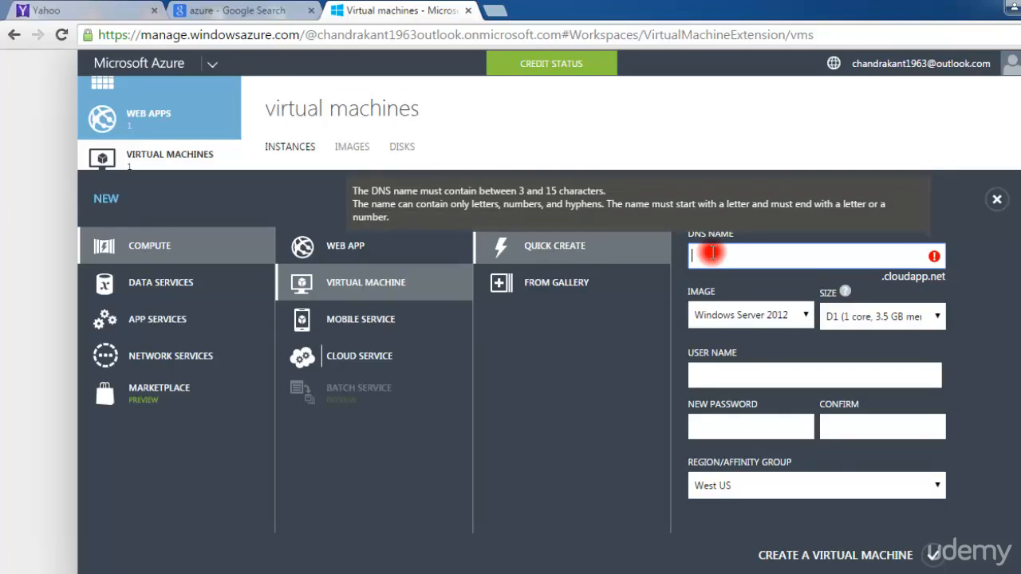
text(erp1)
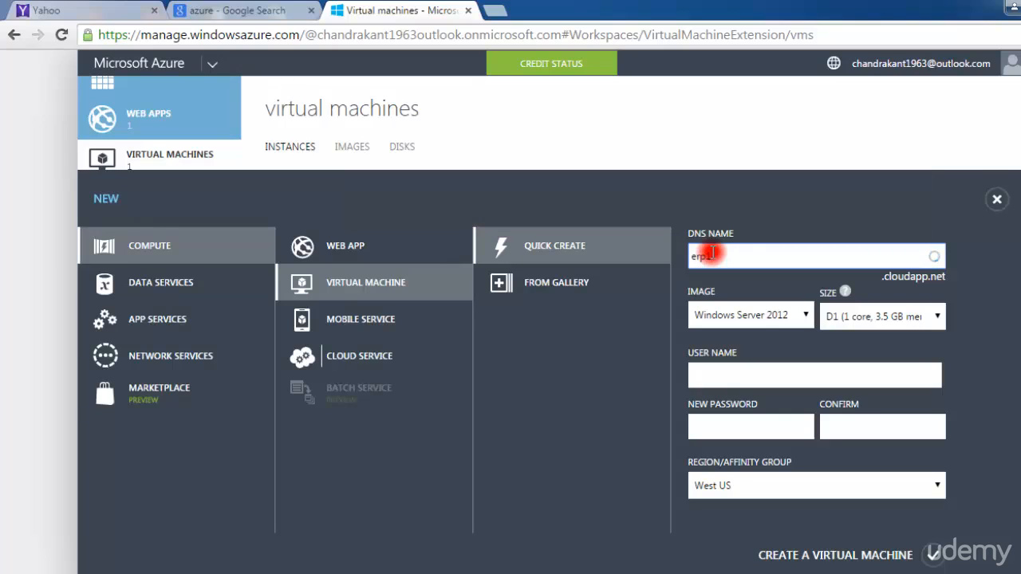
key(BackSpace)
key(BackSpace)
key(BackSpace)
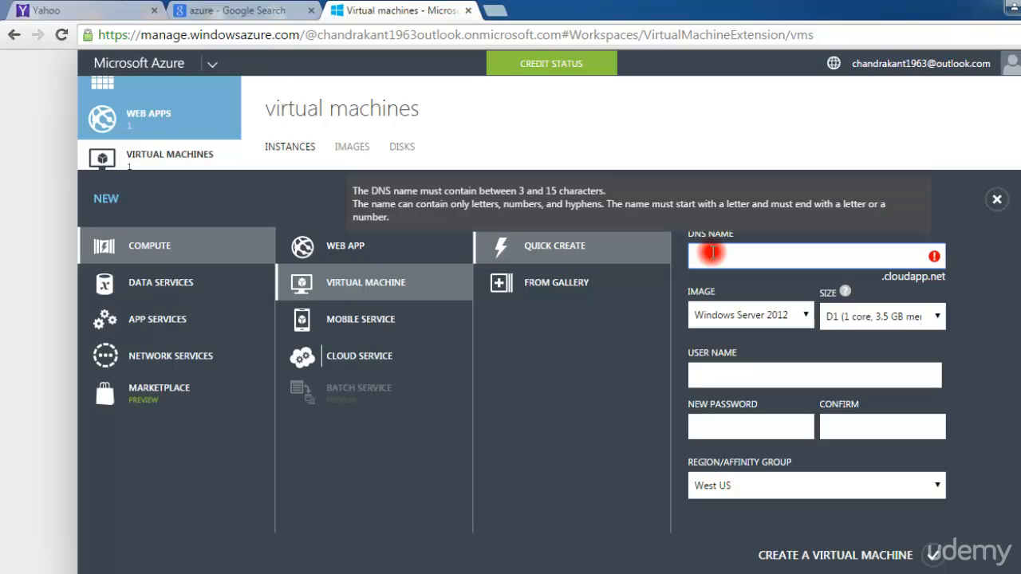
Step: Try sap12 as the virtual machine's DNS name, then clear it
text(sap)
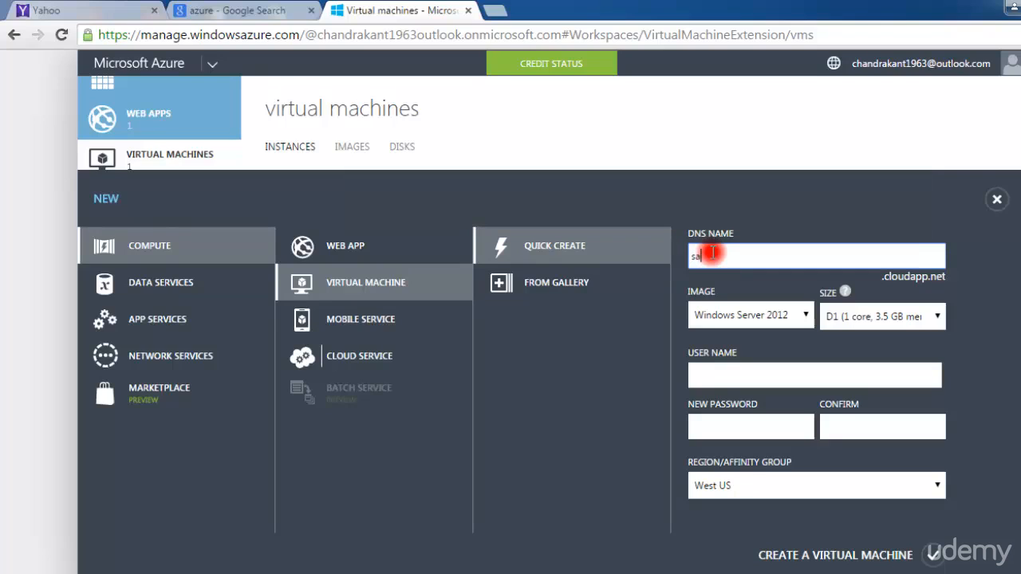
text(12)
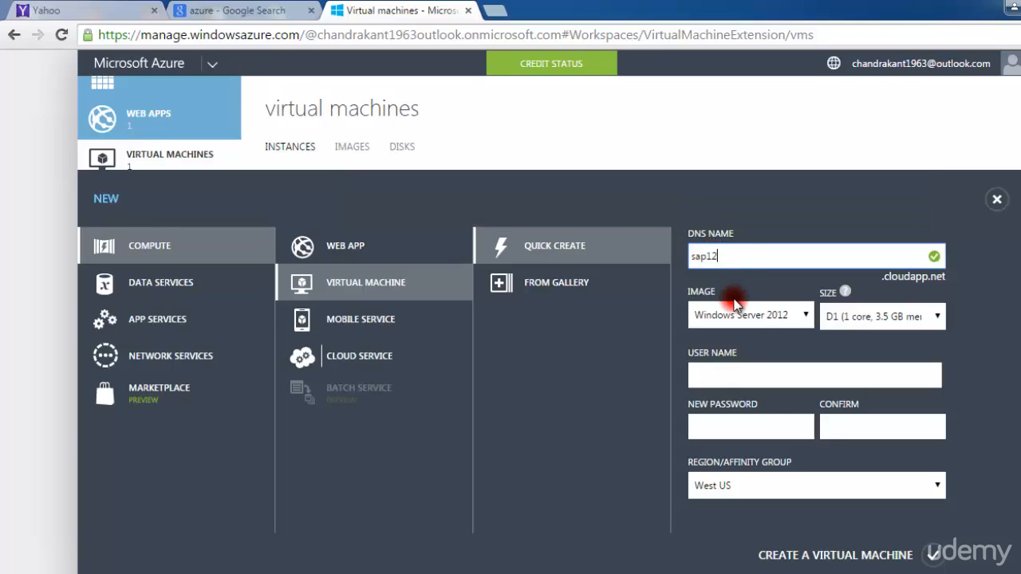
key(BackSpace)
key(BackSpace)
key(BackSpace)
key(BackSpace)
key(BackSpace)
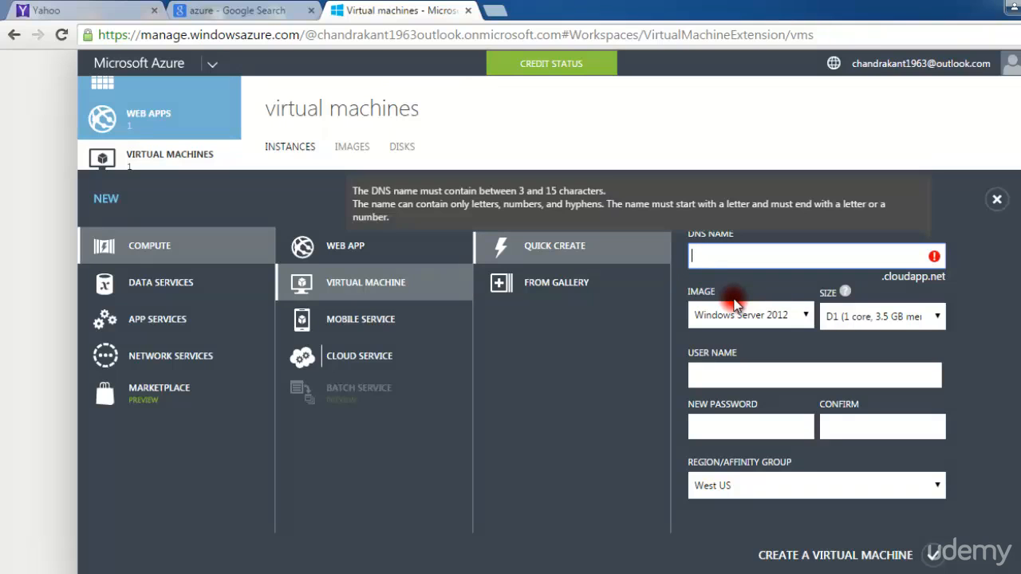
Step: Set the virtual machine's DNS name to sapibm
text(ss)
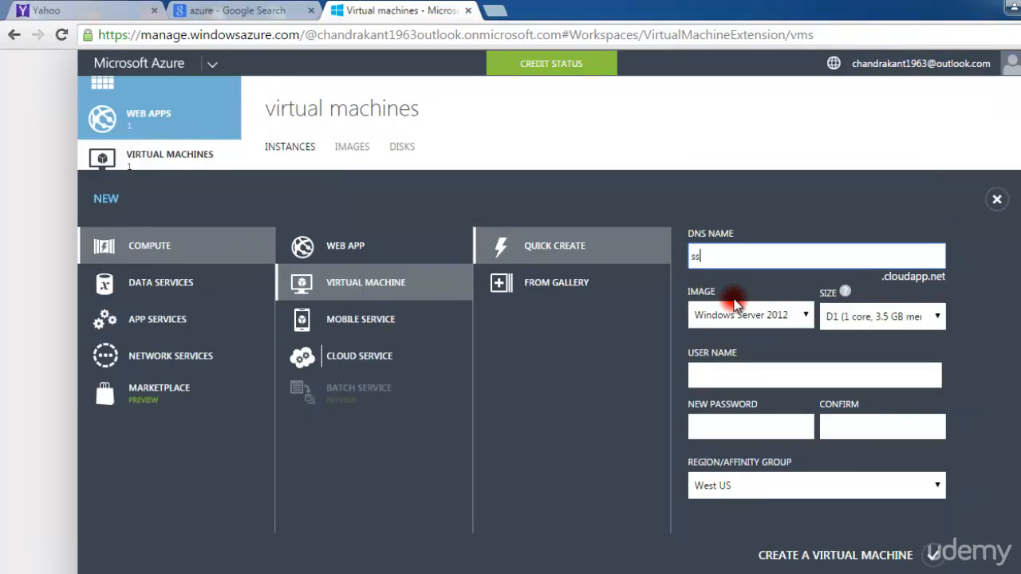
text(apibm)
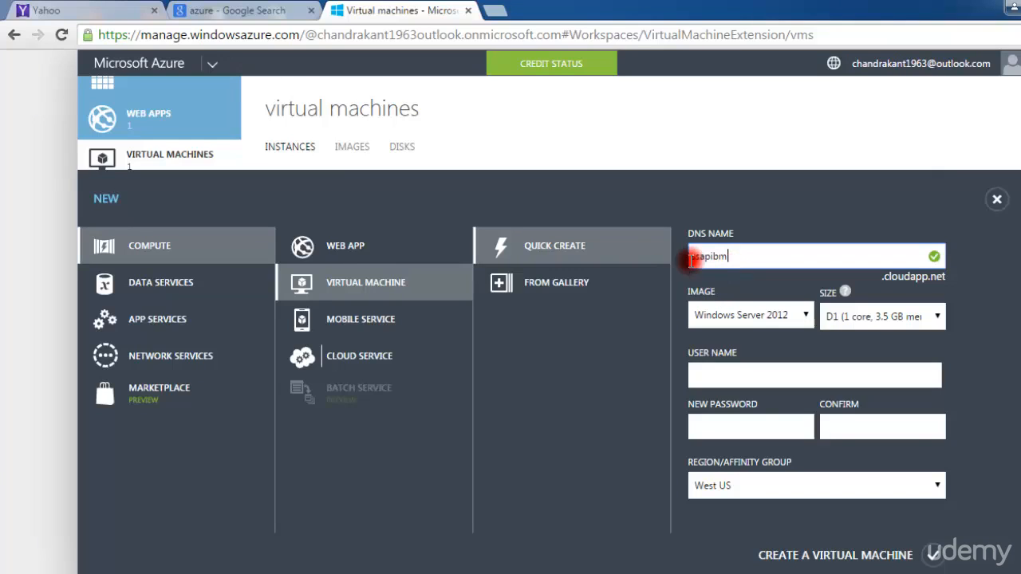
click(694, 256)
key(BackSpace)
click(754, 257)
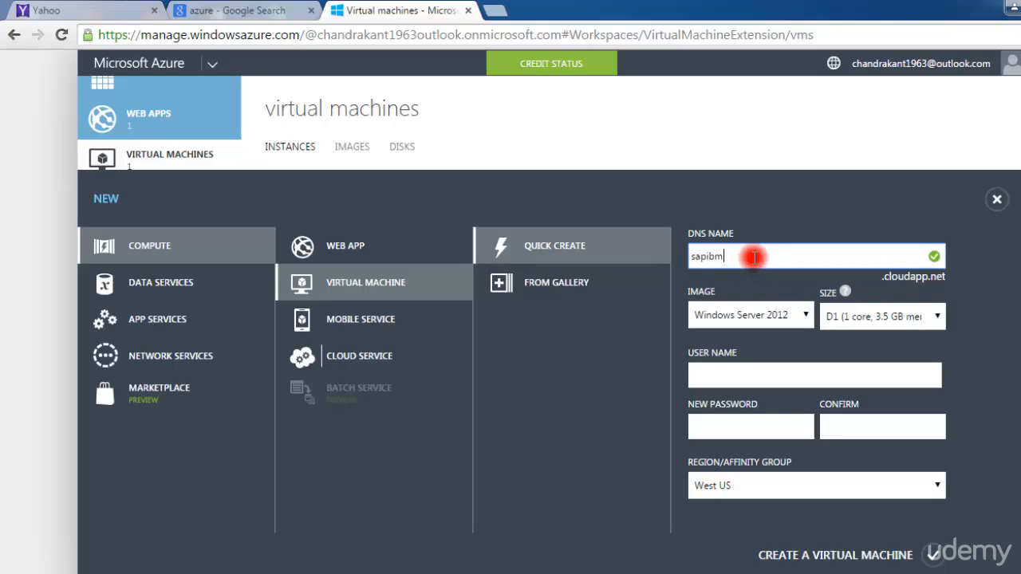
Step: Review the available images and machine sizes, and choose D1 (1 core, 3.5 GB memory) as the size
click(806, 318)
click(808, 323)
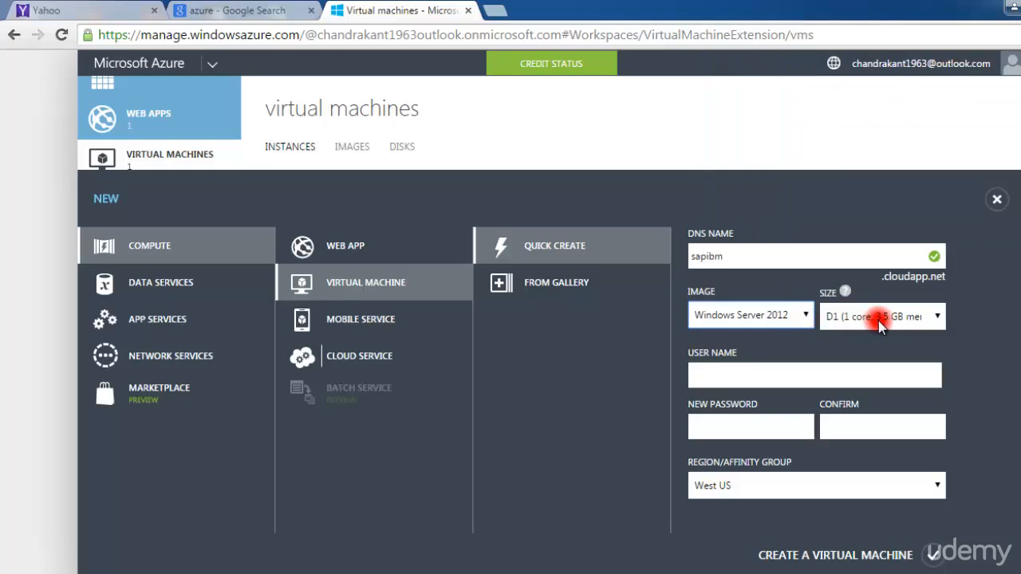
click(938, 319)
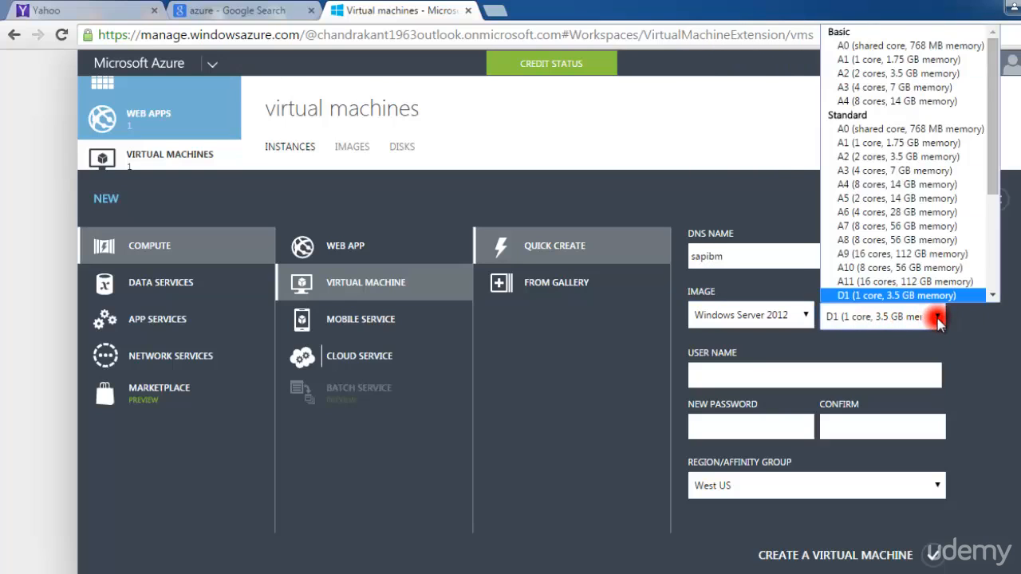
click(937, 318)
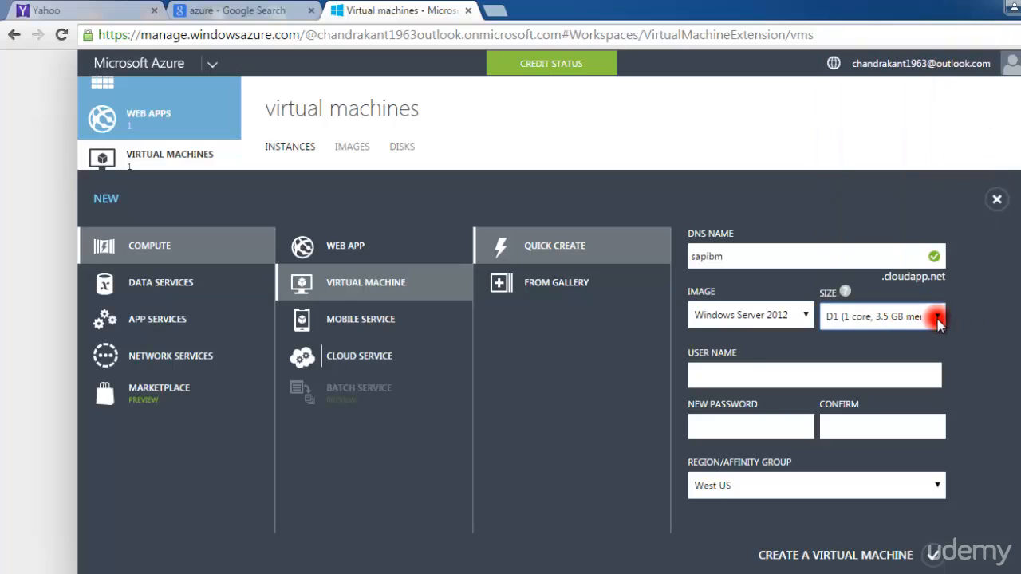
click(939, 319)
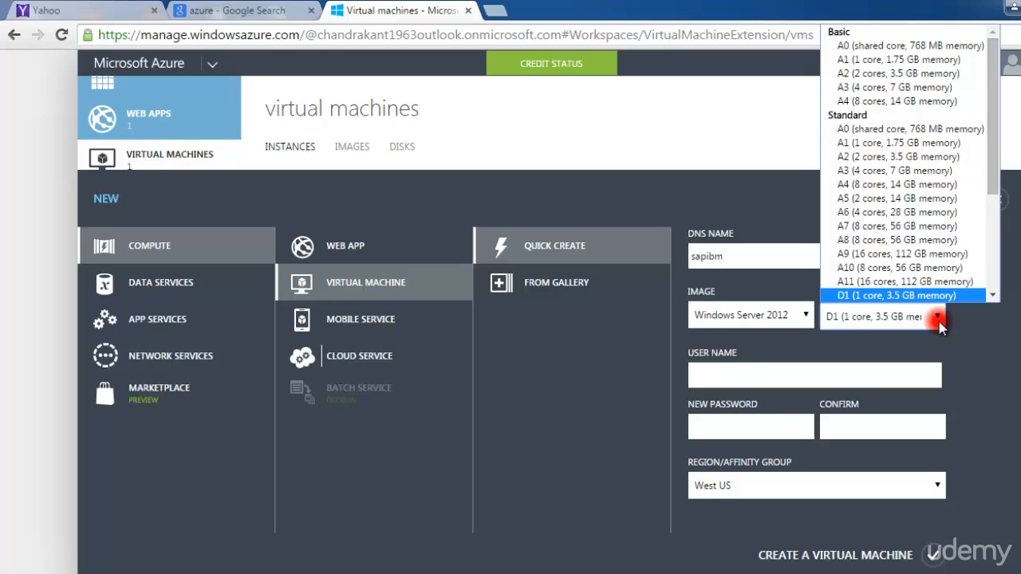
click(994, 297)
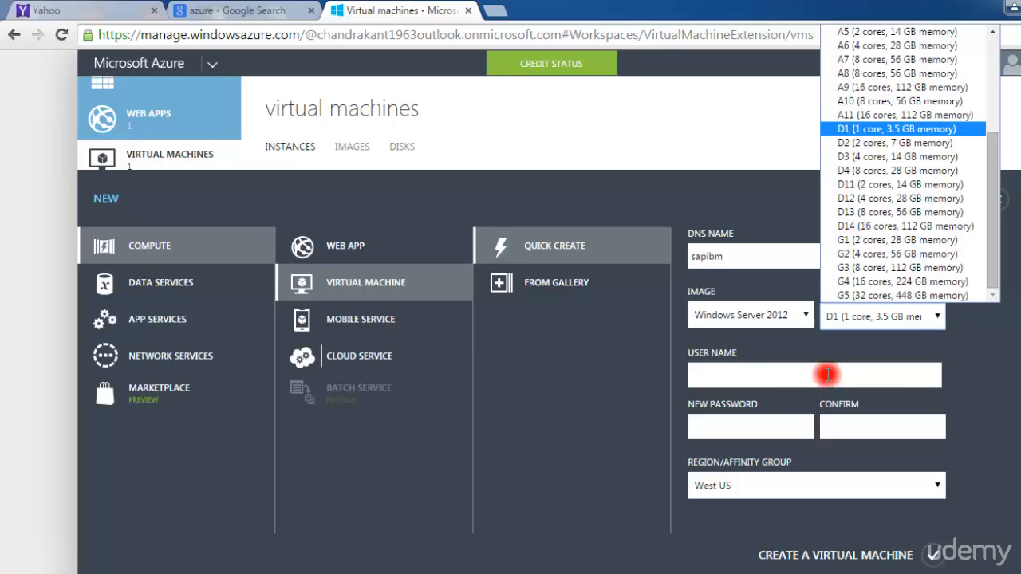
click(875, 359)
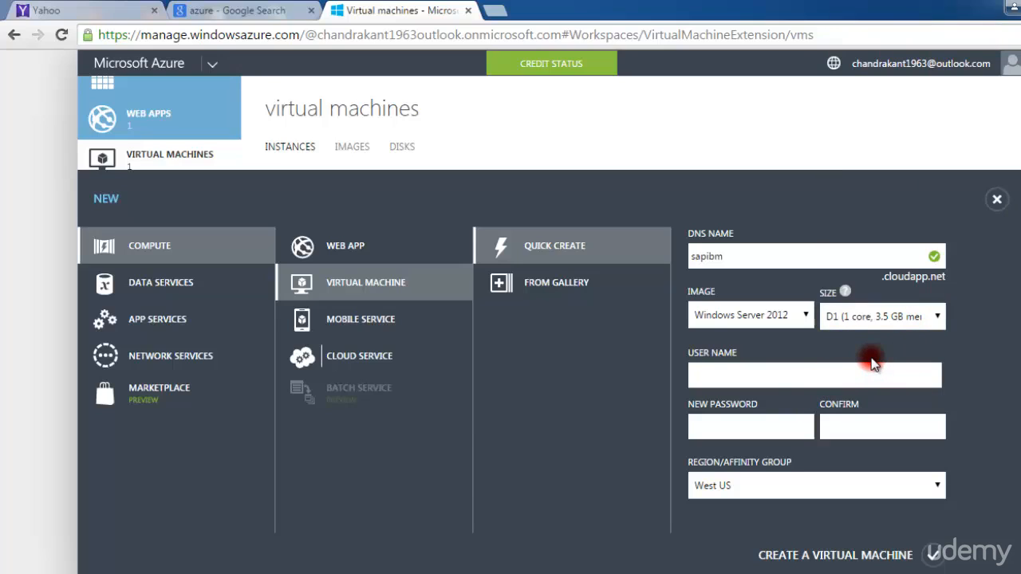
click(934, 319)
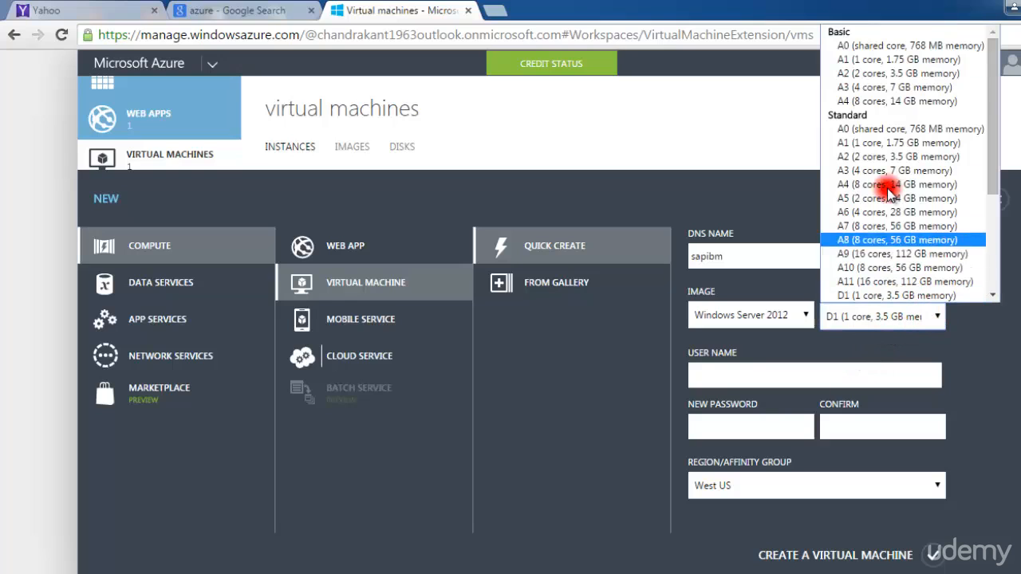
click(885, 294)
Step: Enter the administrator's user name, the new password and its confirmation for the virtual machine
click(747, 387)
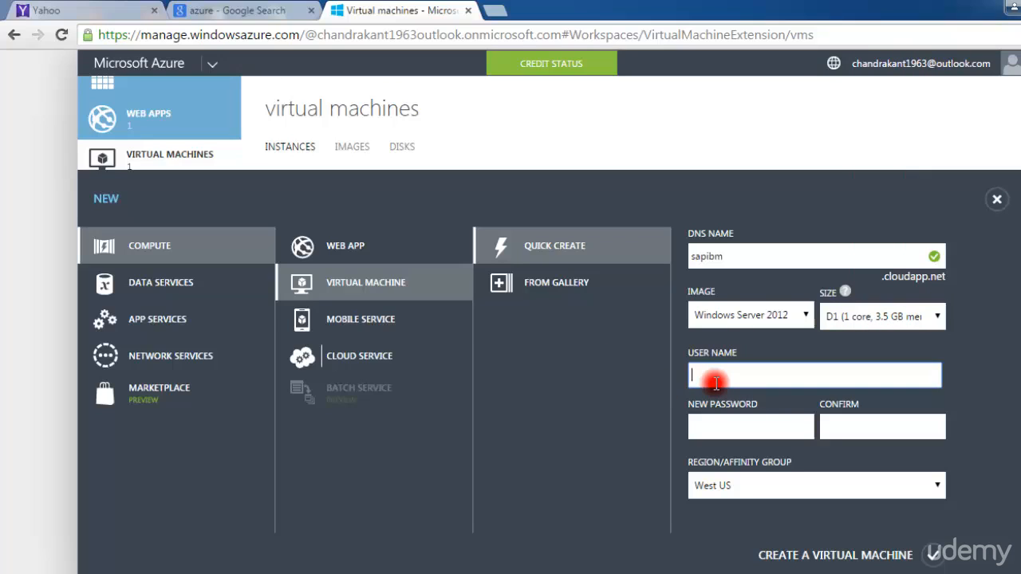
text(chandrakant)
click(768, 429)
text(•••)
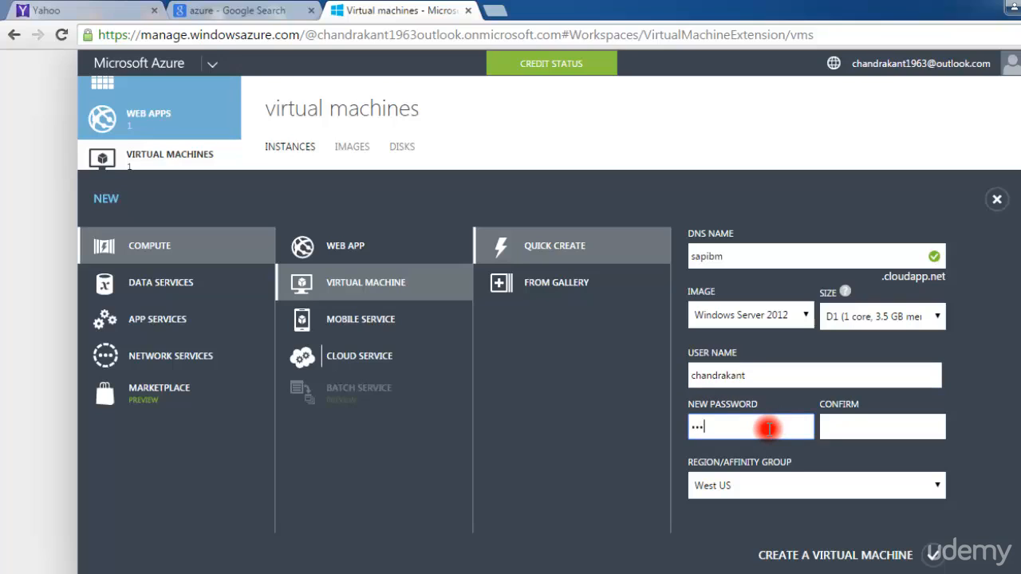
text(••••••)
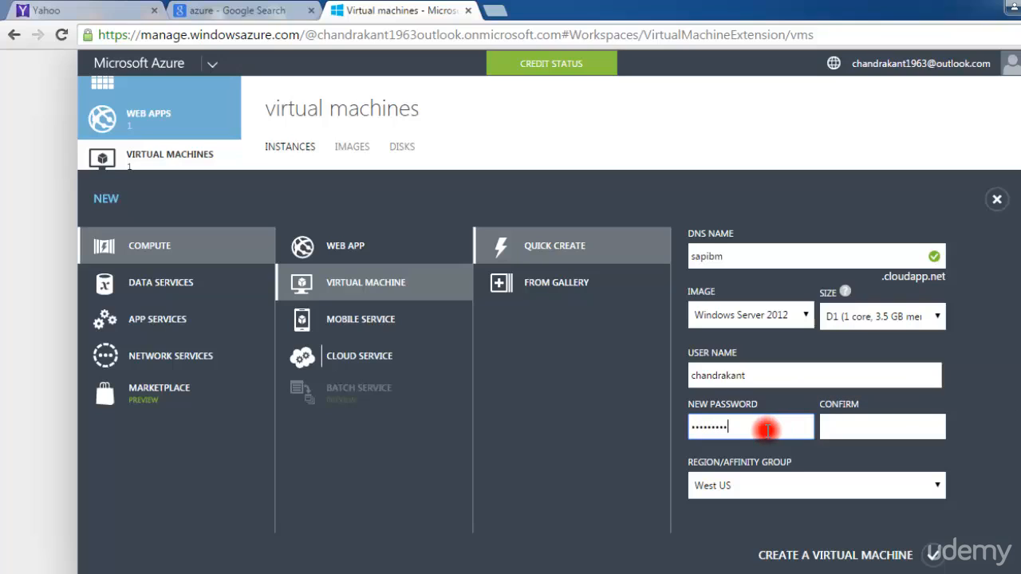
click(832, 428)
text(••••••)
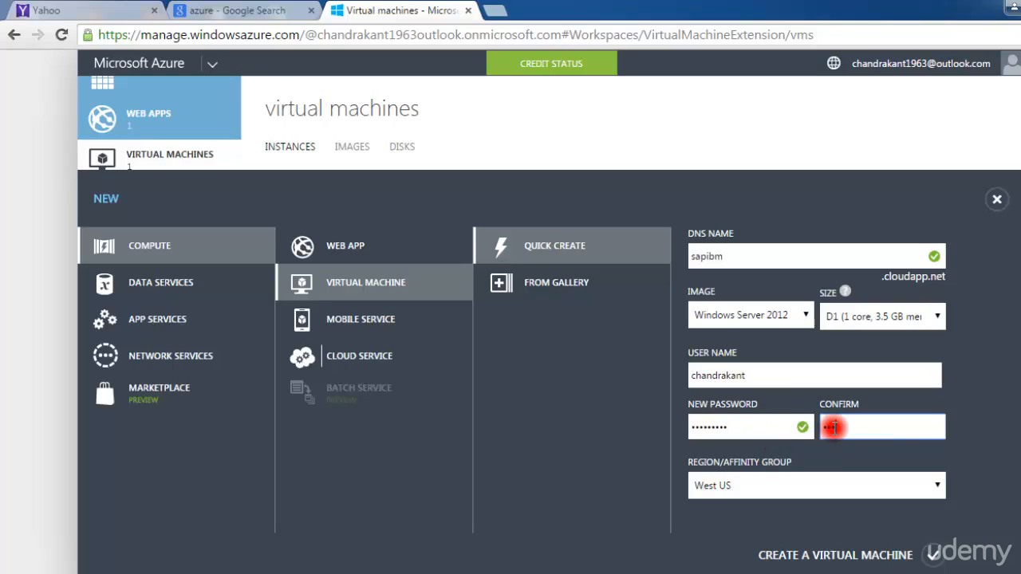
text(•••)
Step: Set the virtual machine's region to Southeast Asia
click(768, 493)
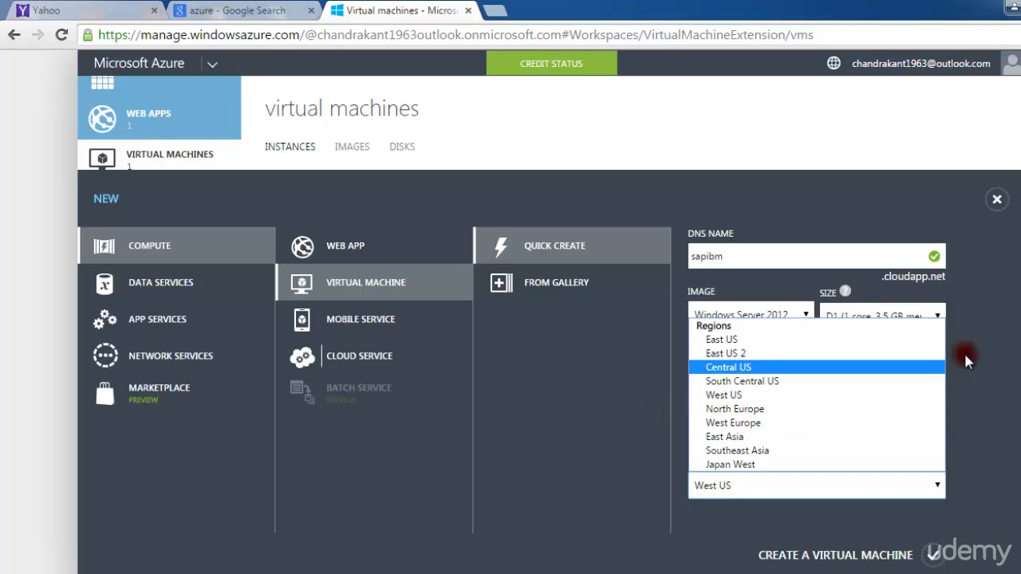
click(776, 439)
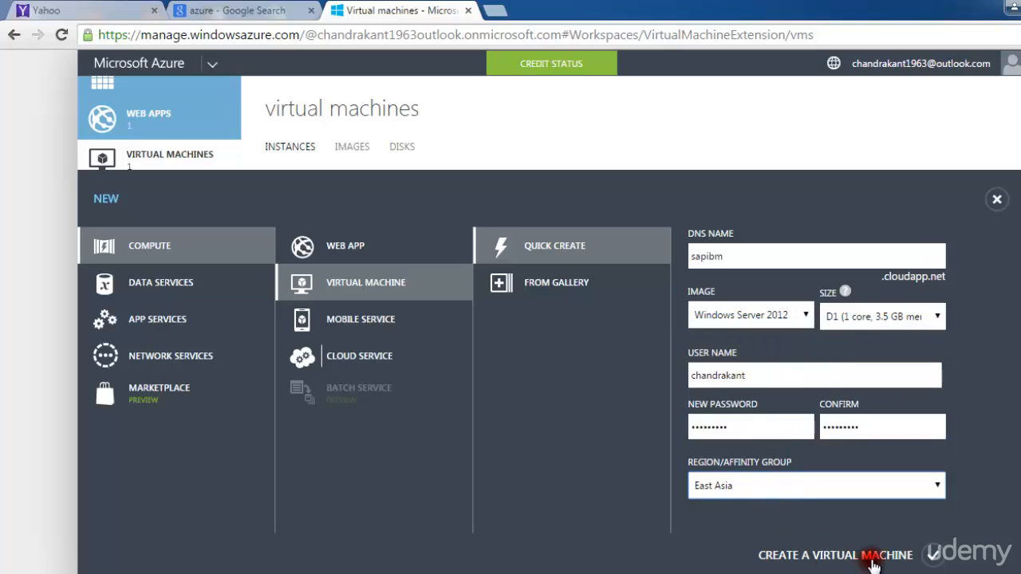
click(935, 487)
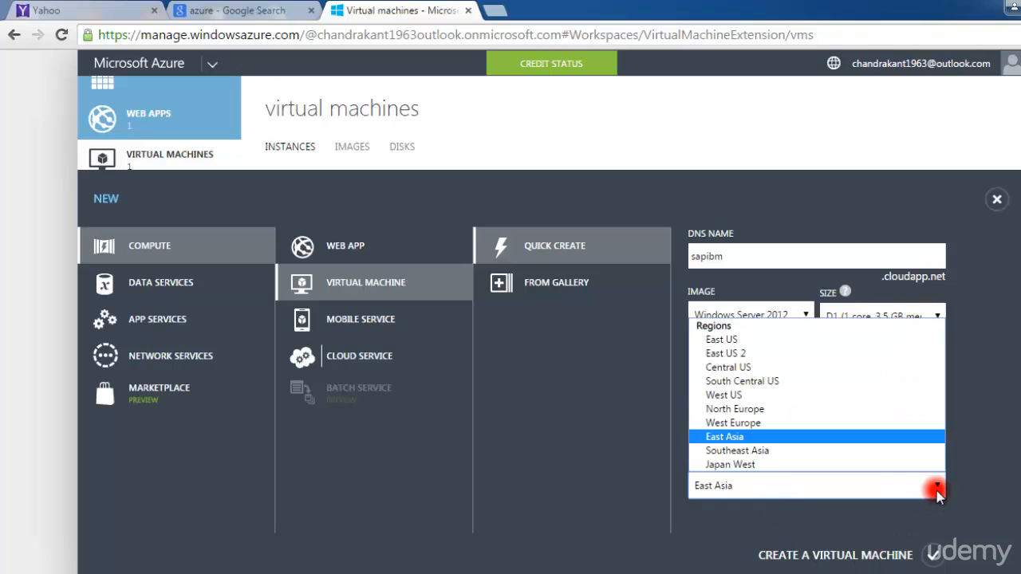
click(739, 452)
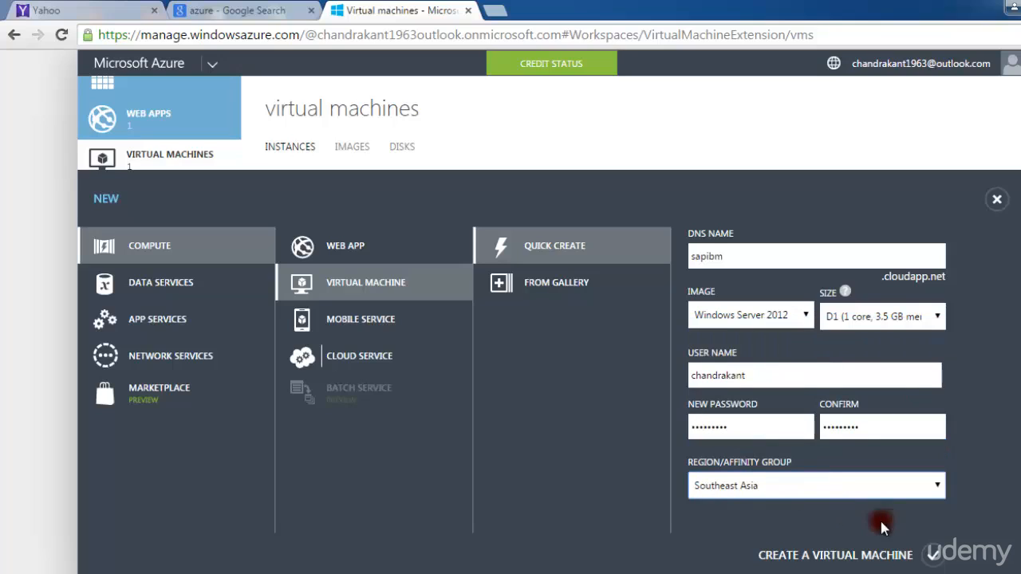
Step: Create the virtual machine from the completed form and decline the browser's offer to save the password
click(935, 566)
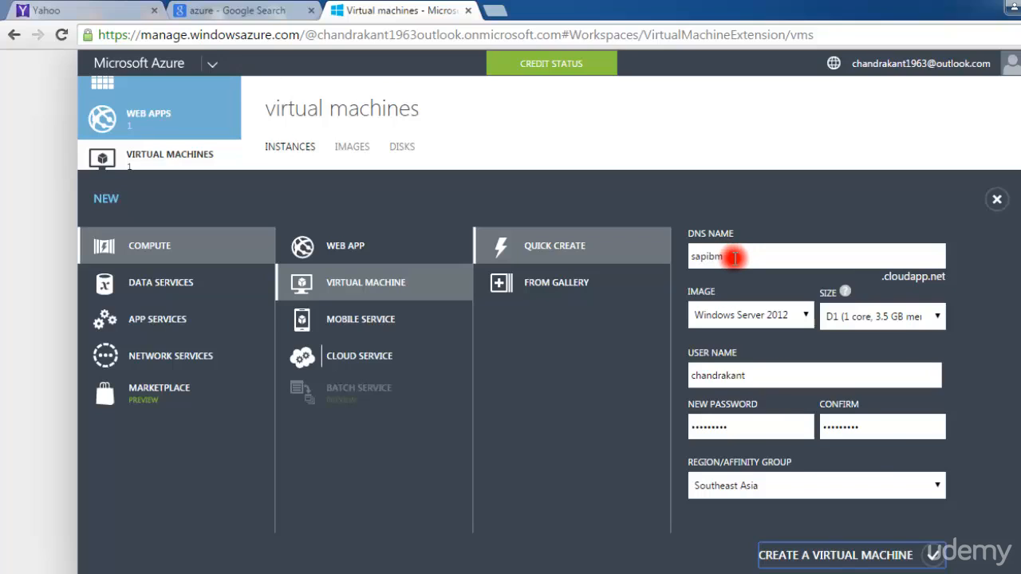
click(807, 562)
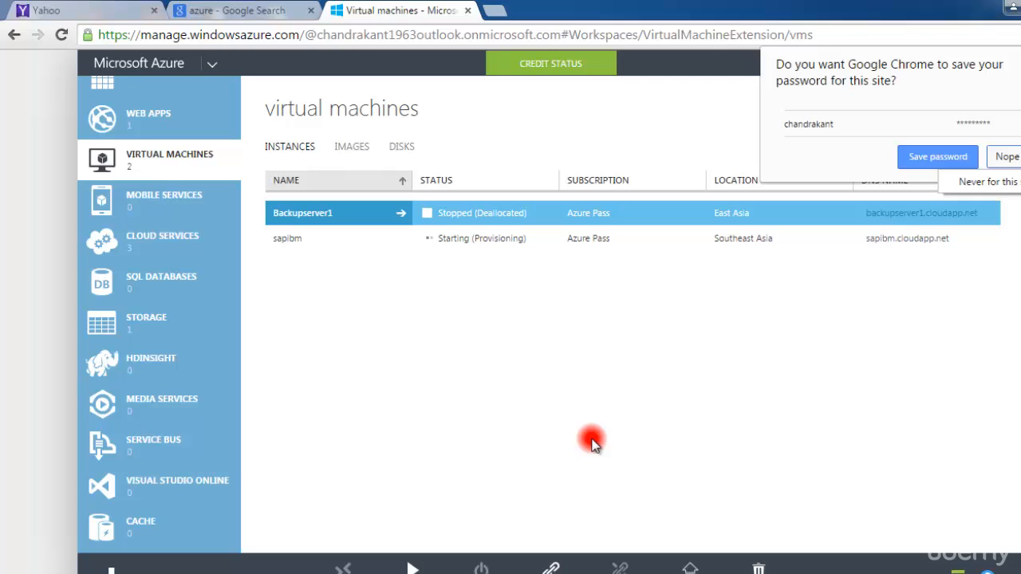
click(987, 156)
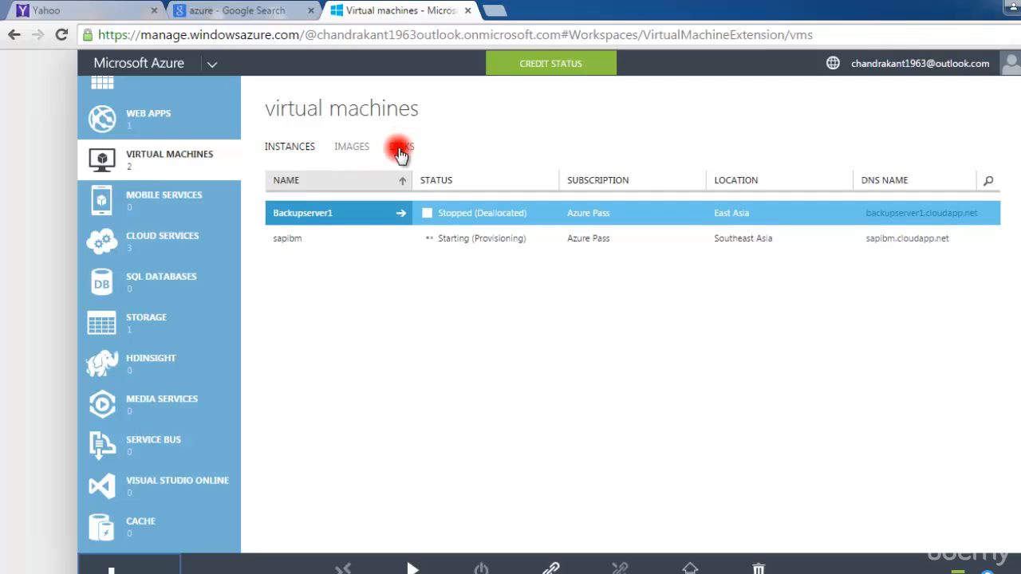
click(369, 245)
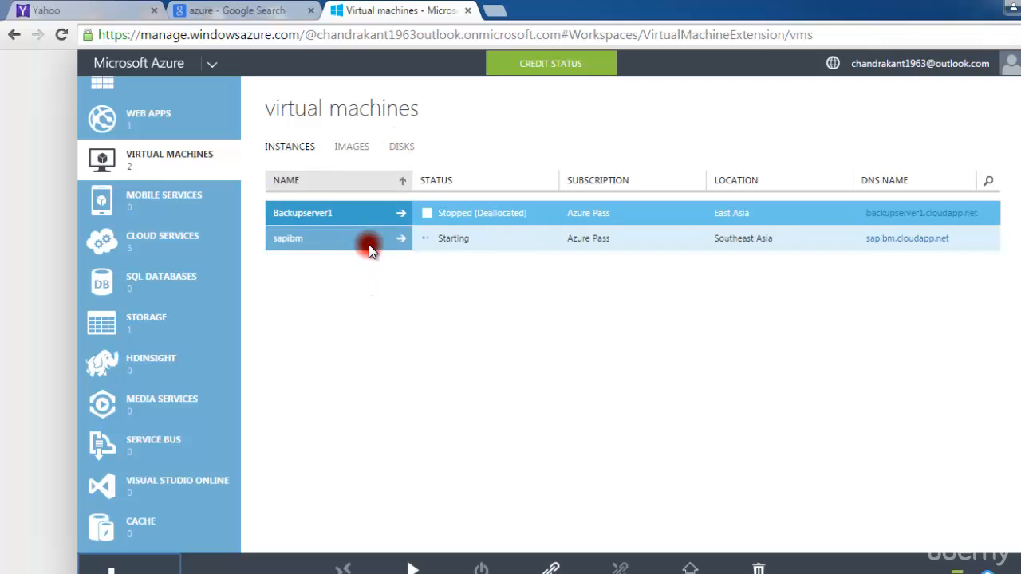